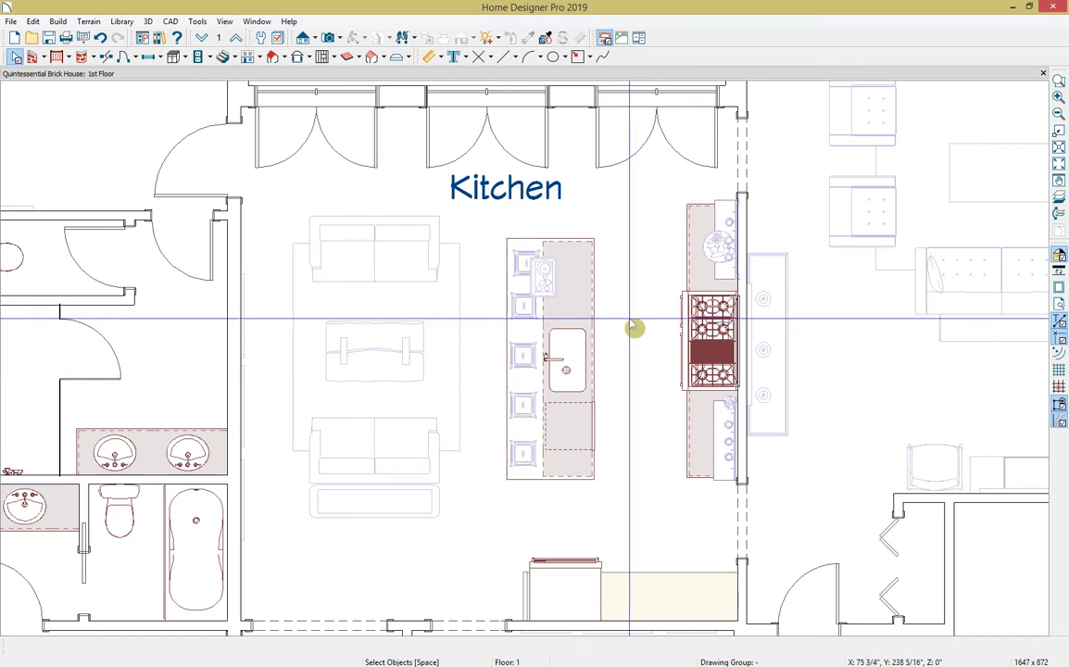
- Place a full camera at the kitchen island and aim it toward the stove and range hood
left_click(341, 39)
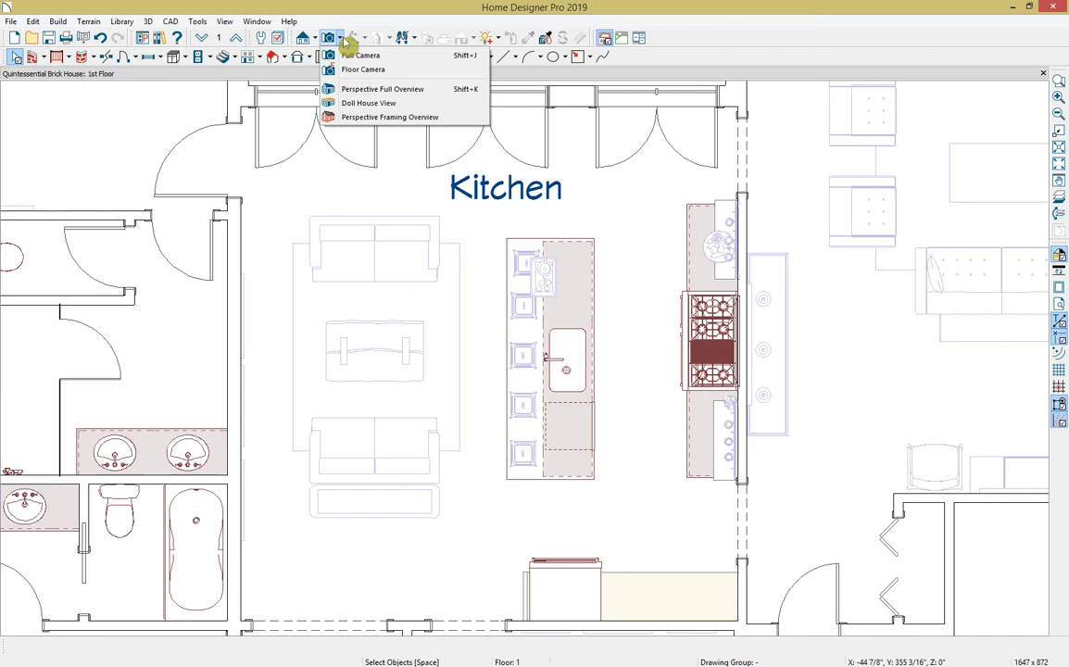
left_click(357, 56)
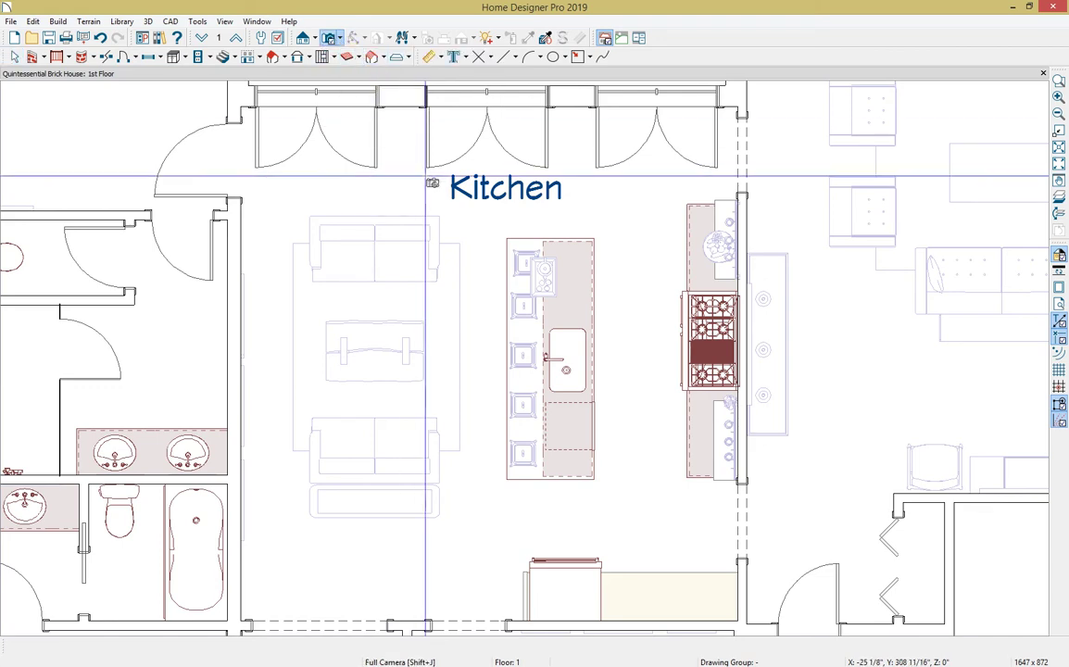
left_click_drag(488, 363, 495, 349)
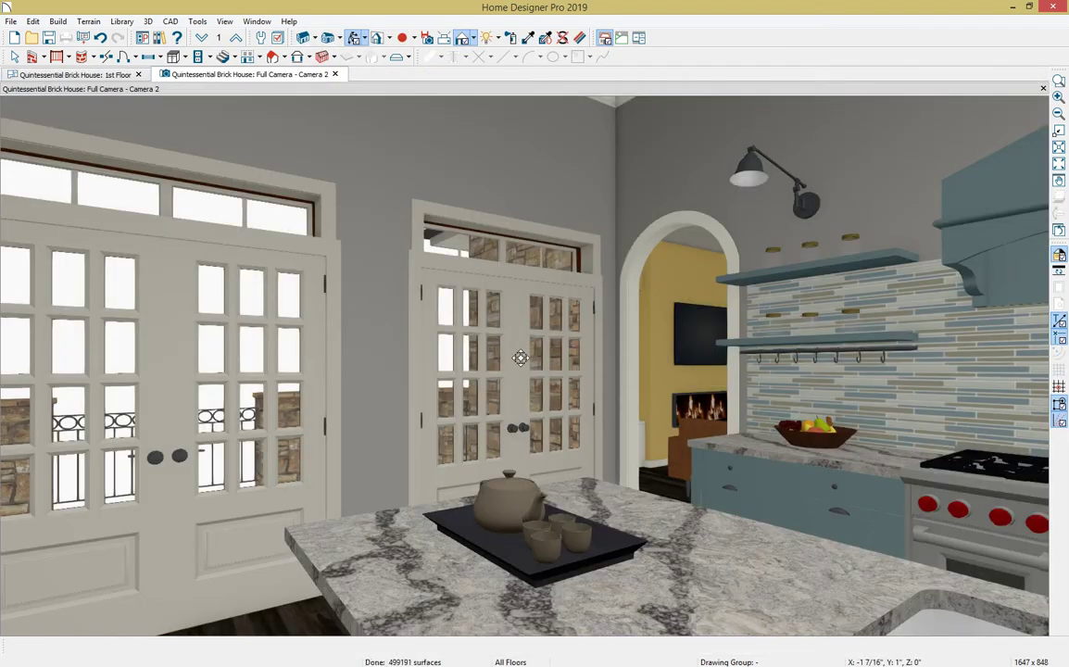
mouse_move(520, 358)
left_mouse_down()
mouse_move(654, 353)
mouse_move(639, 367)
mouse_move(563, 369)
mouse_move(610, 374)
mouse_move(674, 354)
left_mouse_up()
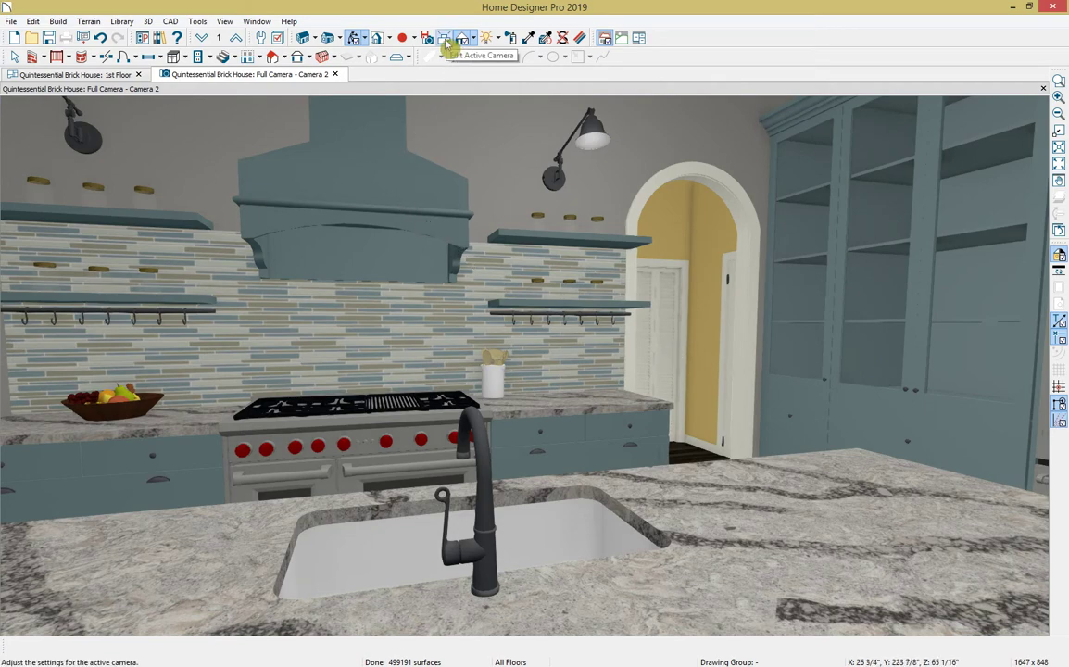
- Enable camera shadows, reflections and edge smoothing, with maximum lights 30 and height 72 inches
left_click(446, 41)
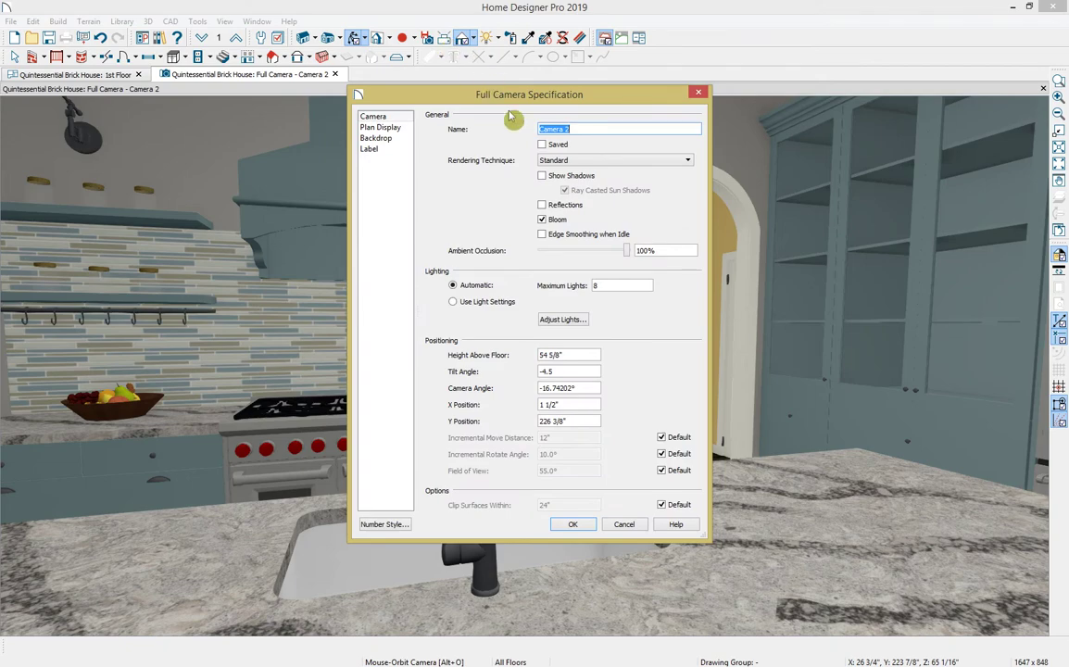
left_click(556, 175)
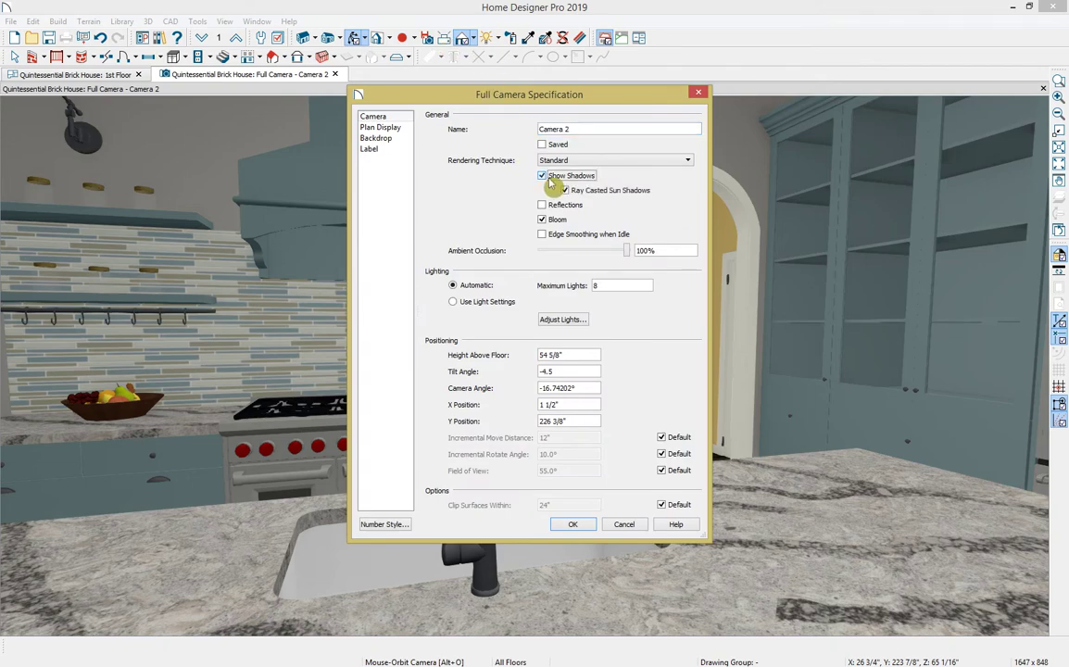
left_click(555, 204)
left_click(555, 237)
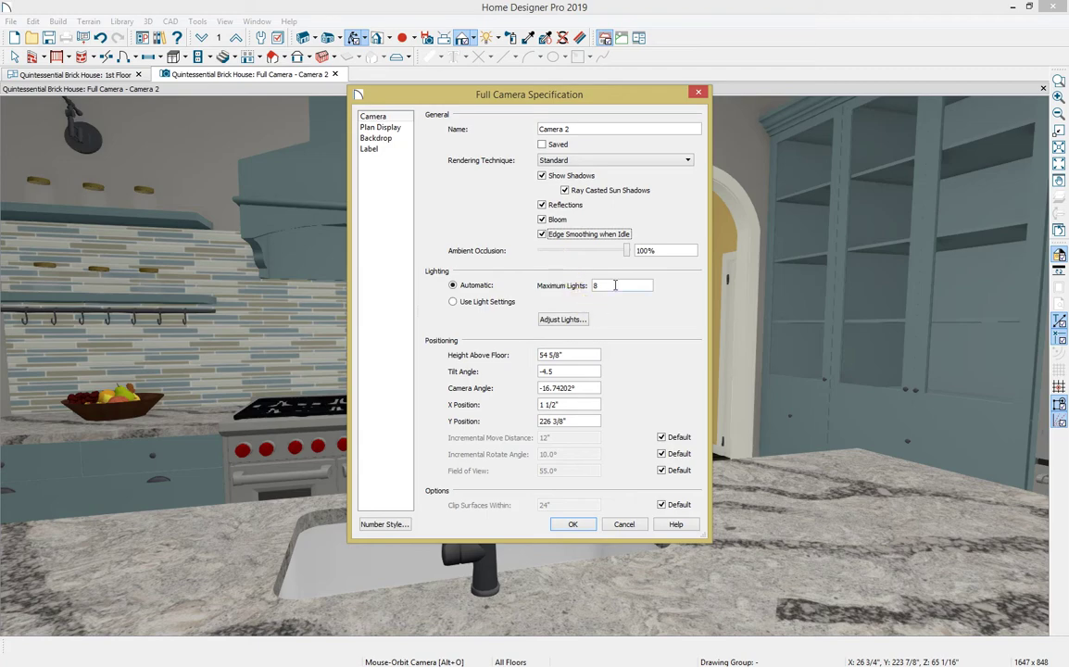
left_click_drag(614, 286, 508, 302)
type("30")
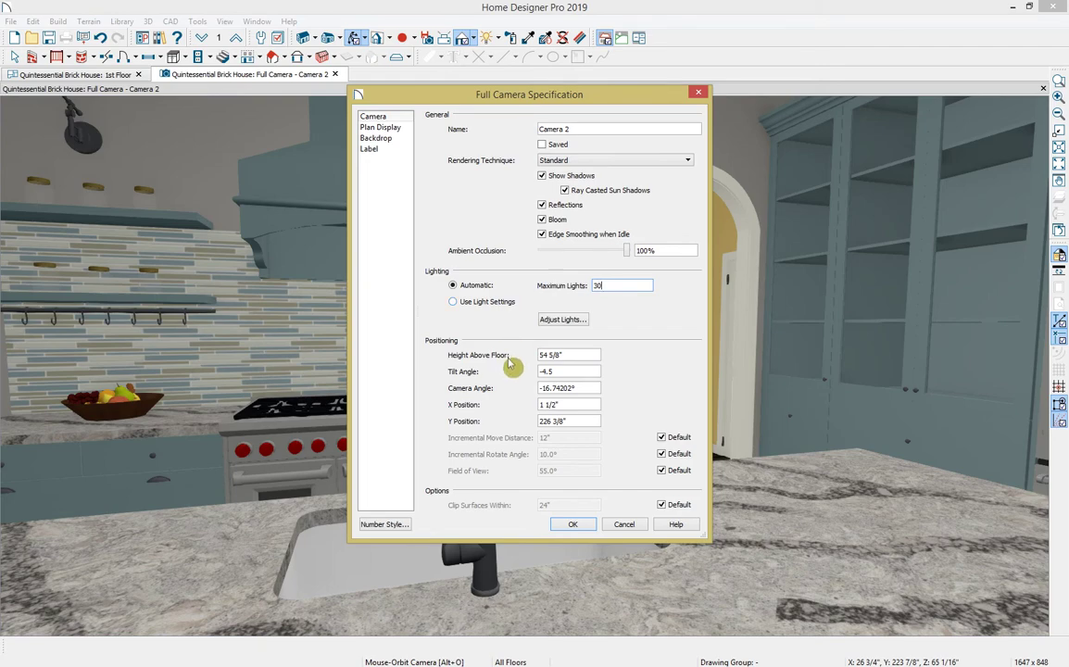
left_click_drag(570, 356, 426, 362)
type("72")
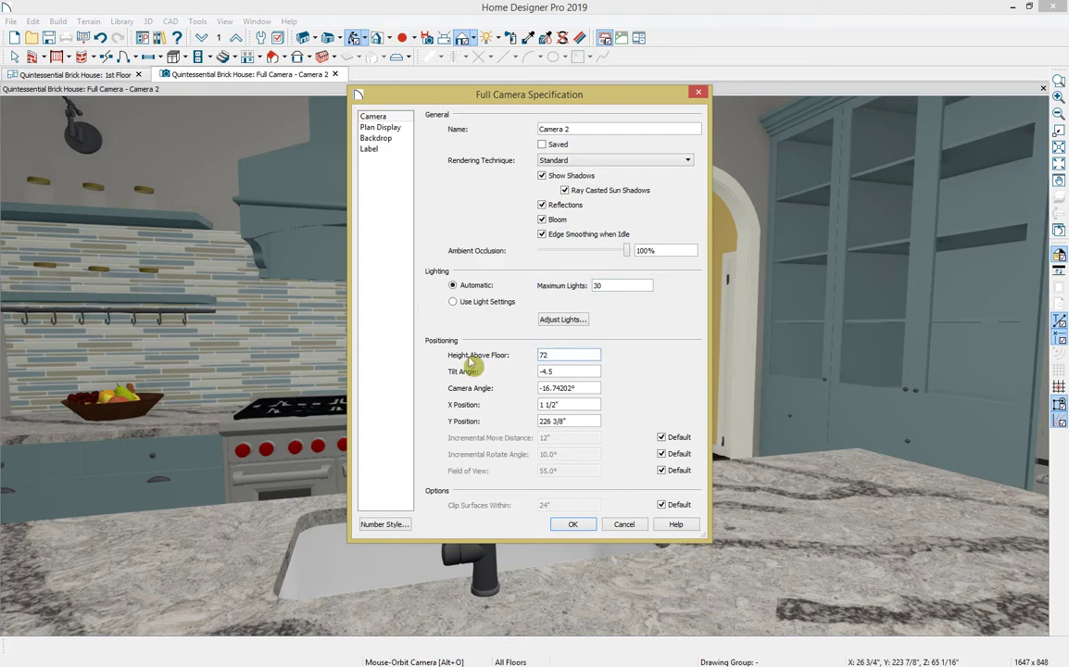
left_click(568, 525)
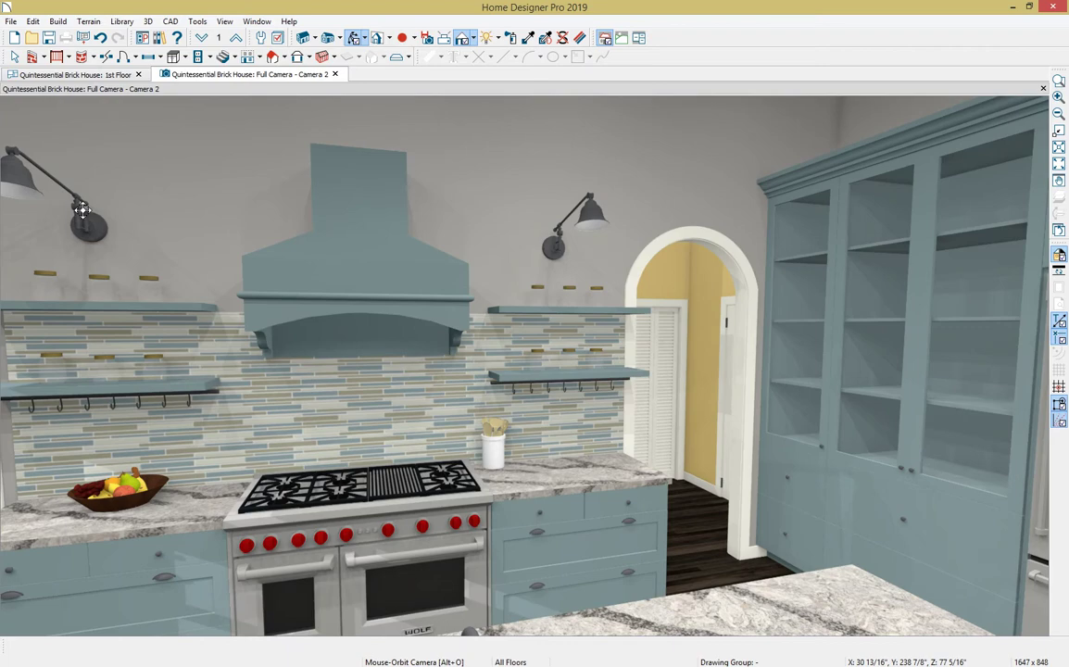
- Start a 360 panorama export and set its height to 4096 pixels
left_click(11, 20)
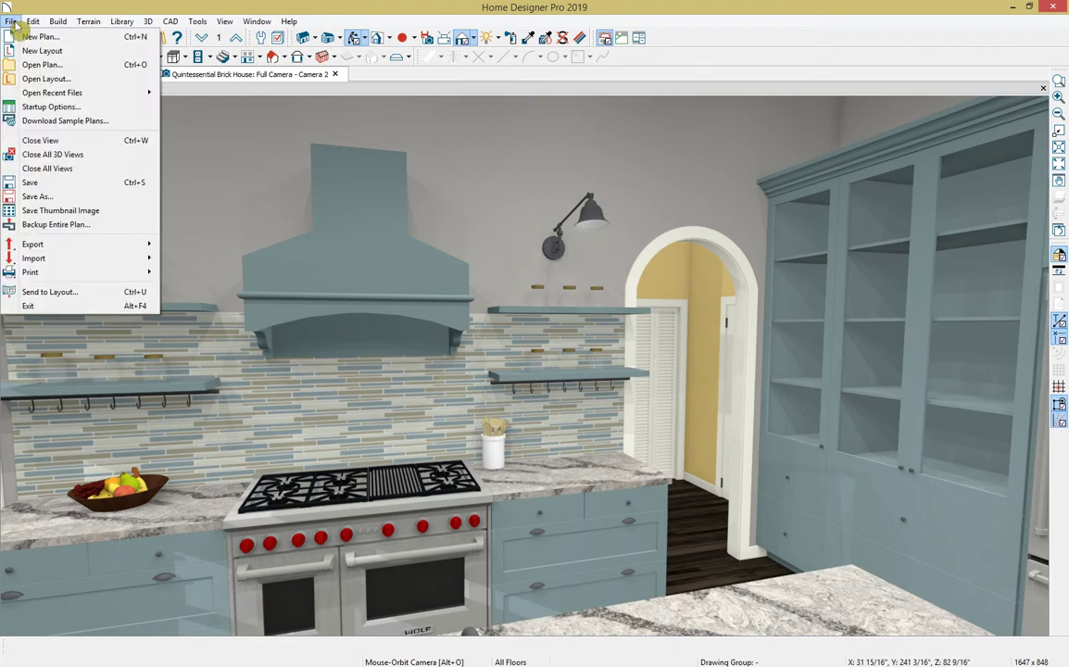
mouse_move(34, 244)
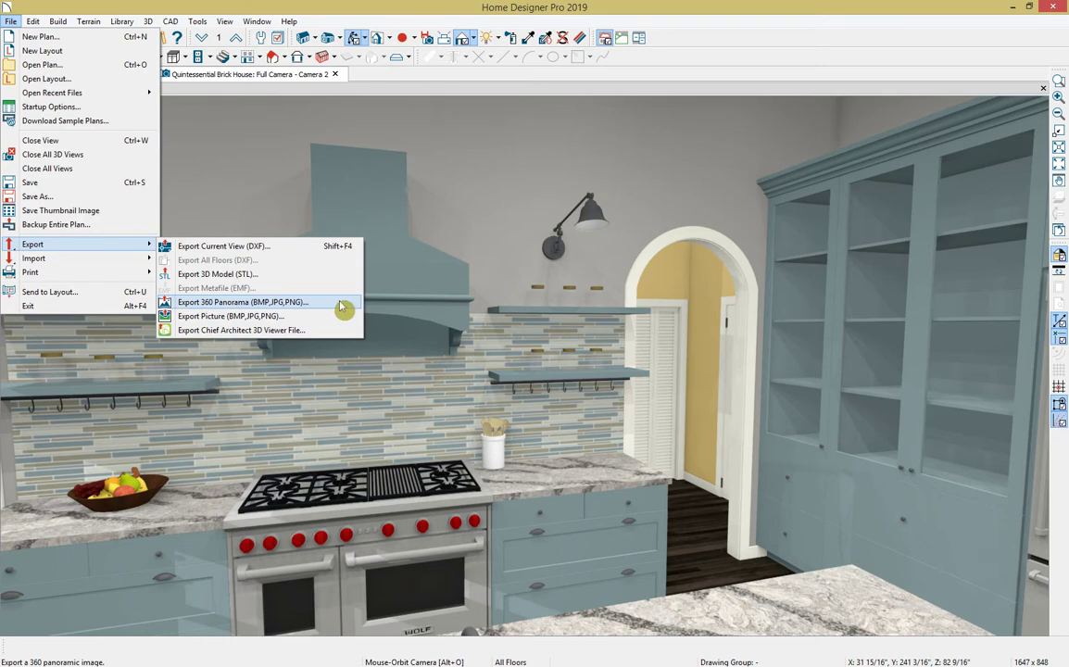
left_click(340, 306)
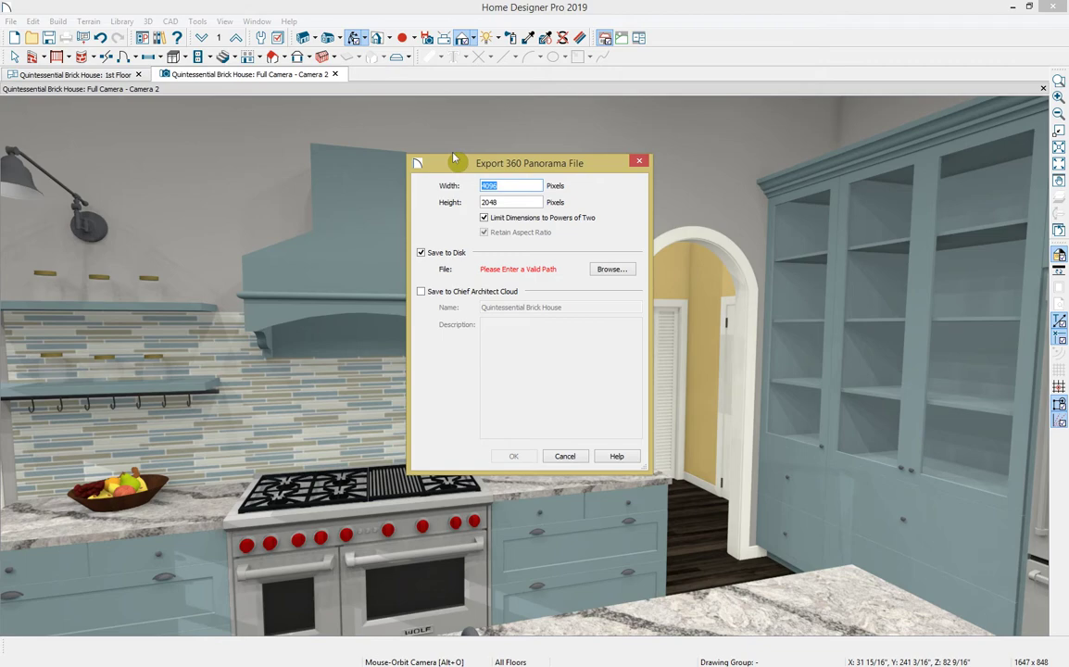
key("Tab")
type("4096")
key("Tab")
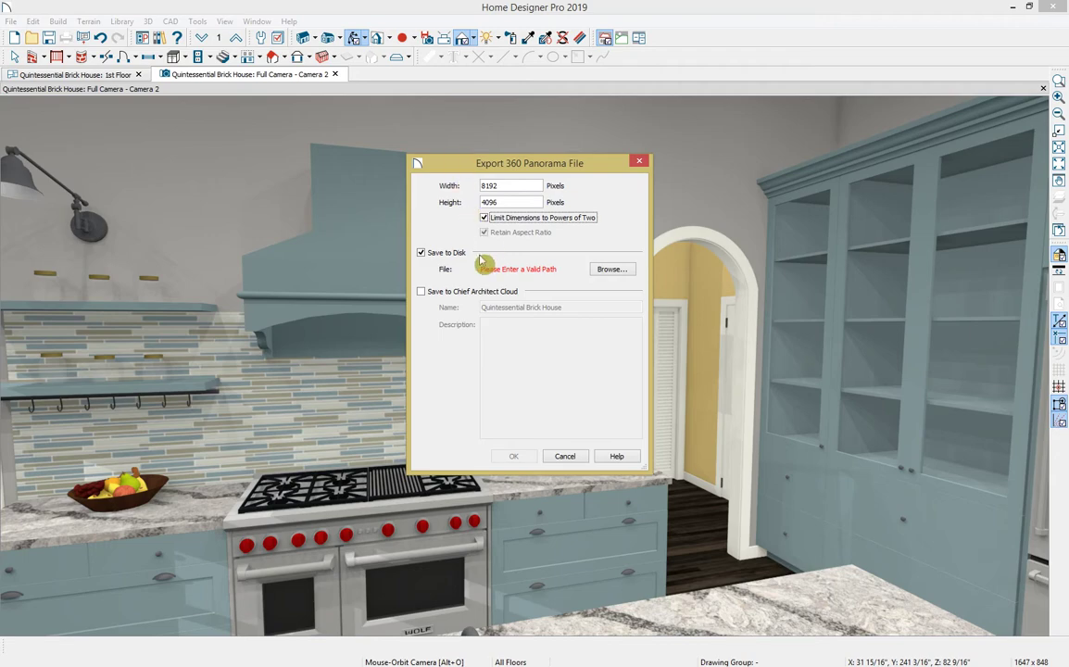
- Save the panorama as Kitchen Option 1, also to the Chief Architect cloud, described 'Kitchen Option 1'
left_click(611, 274)
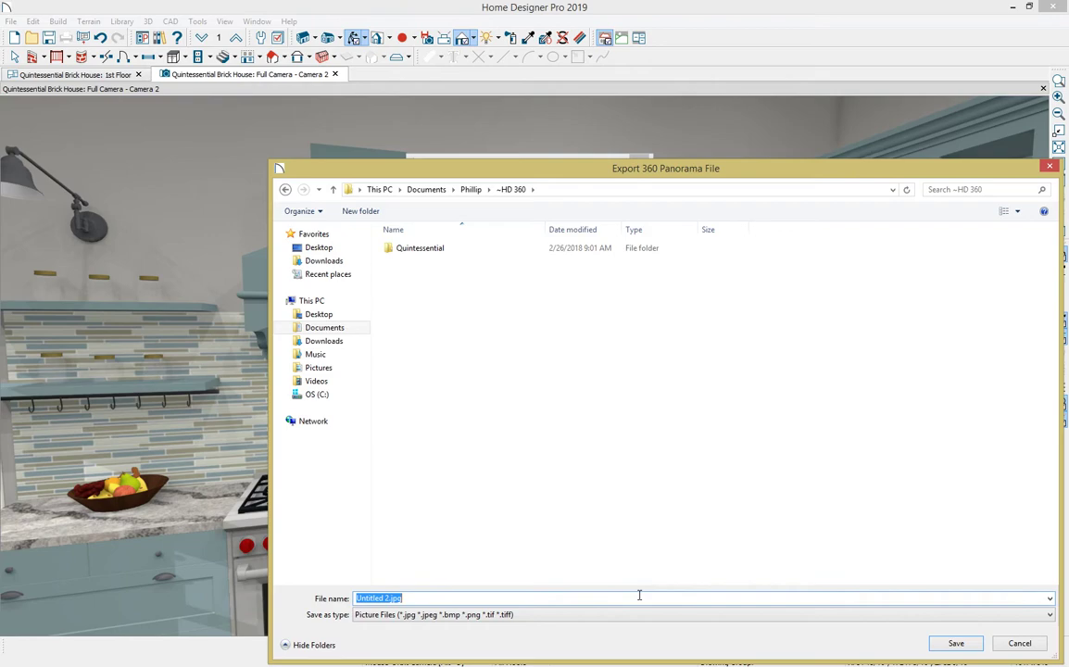
type("Kitchen Op")
type("tion 1")
key("Return")
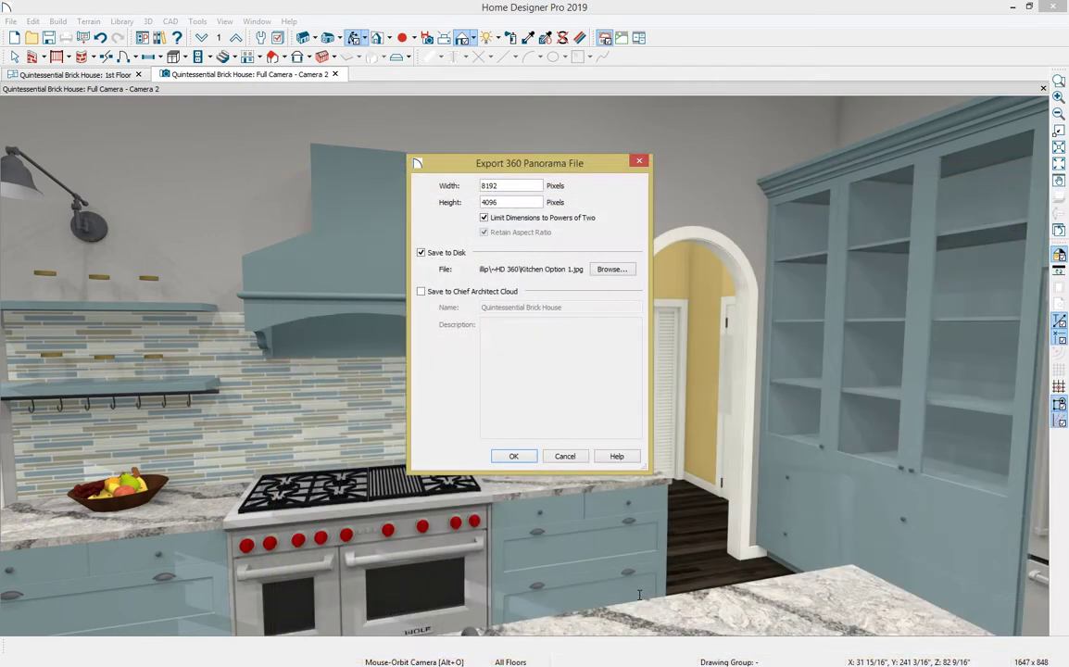
left_click(453, 292)
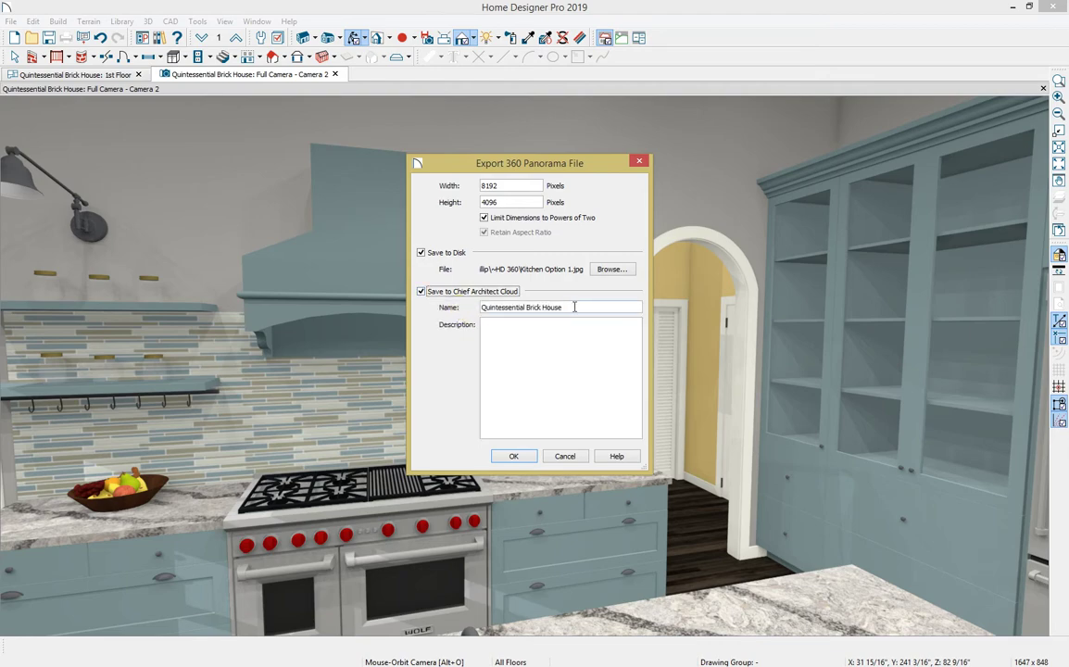
left_click(560, 337)
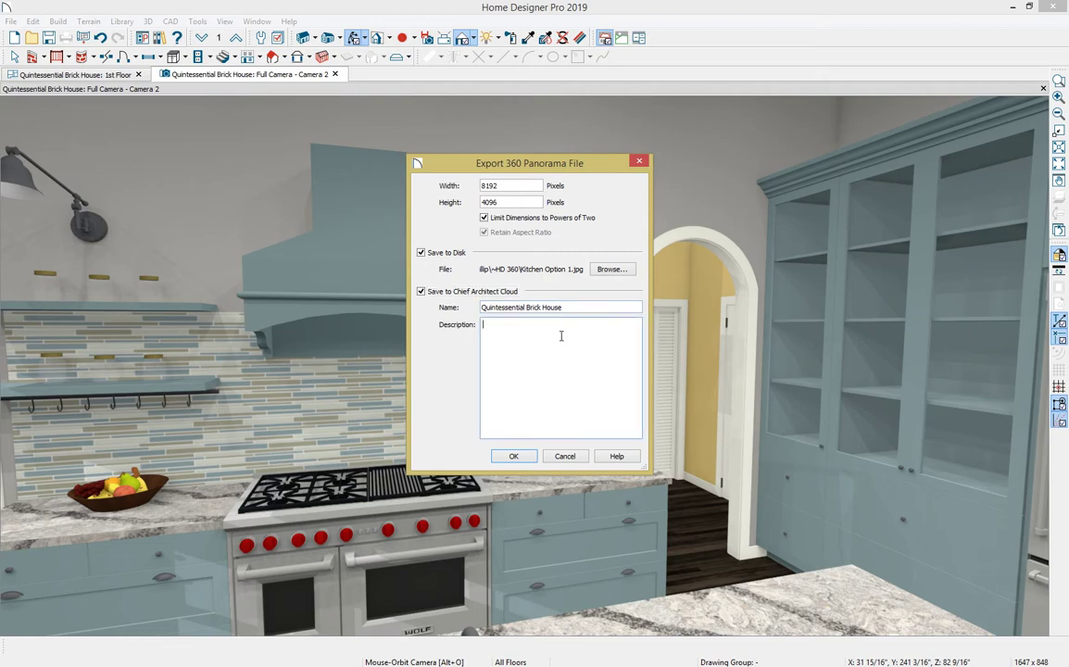
type("Kitch")
type("en Option 1")
- Confirm the panorama export, sign in to Chief Architect, and open the online account
left_click(517, 458)
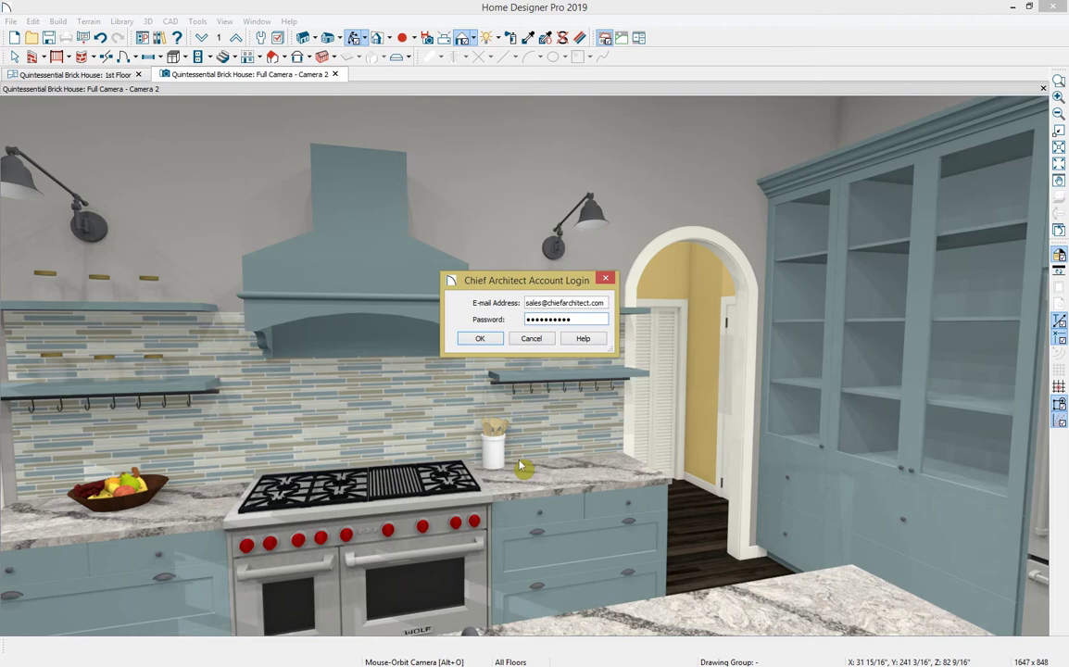
left_click(480, 339)
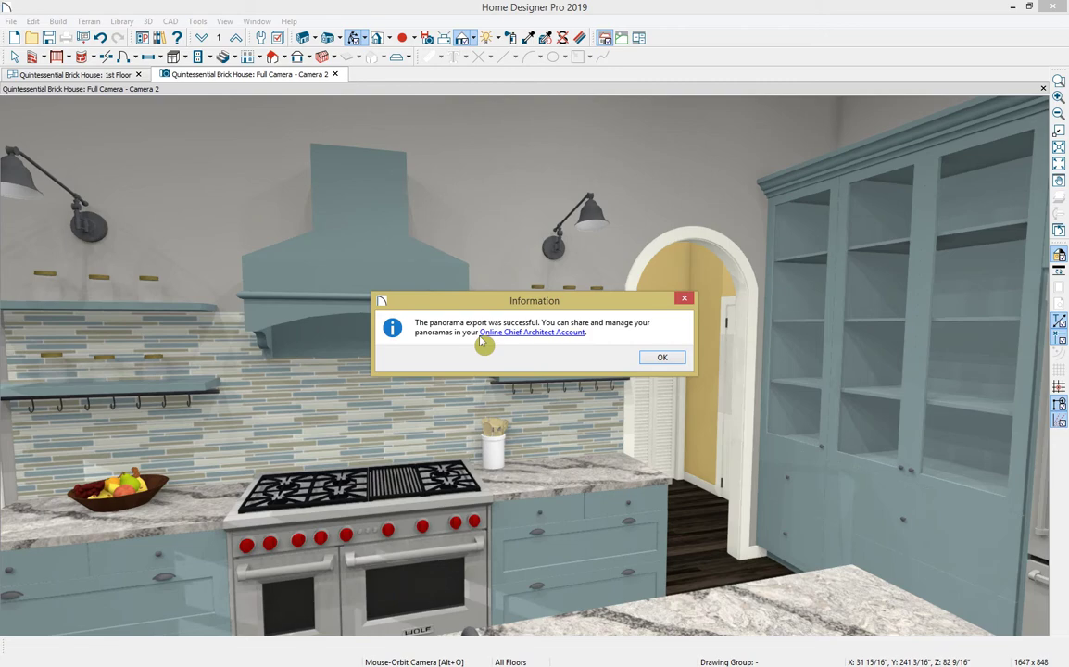
left_click(483, 332)
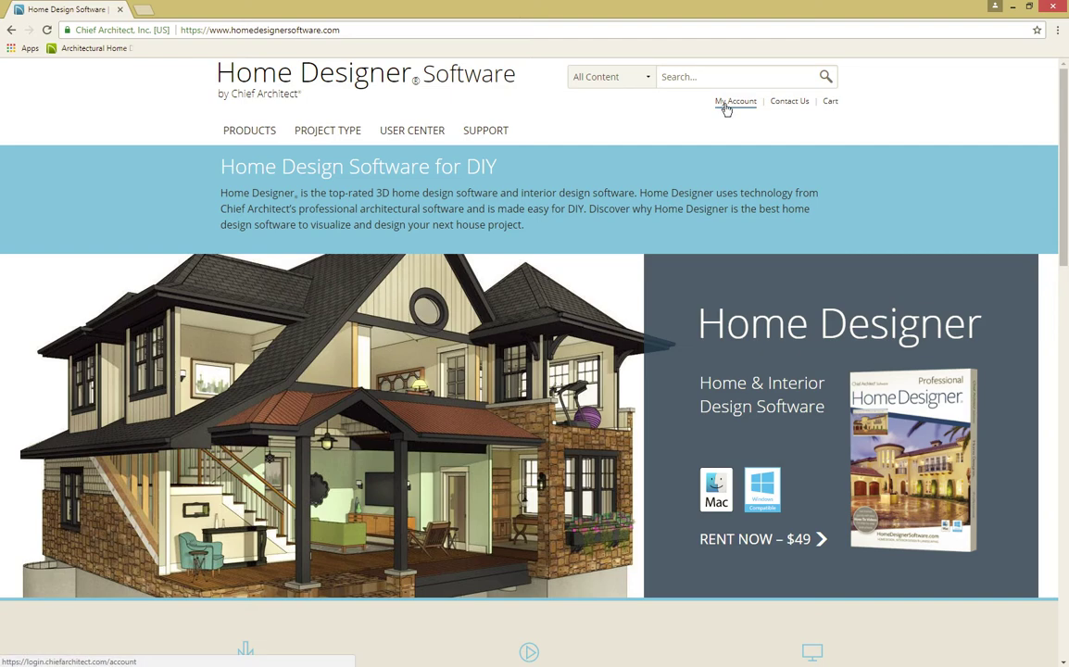
- Sign in on the Chief Architect website and go to Manage 360° Panoramas
left_click(727, 108)
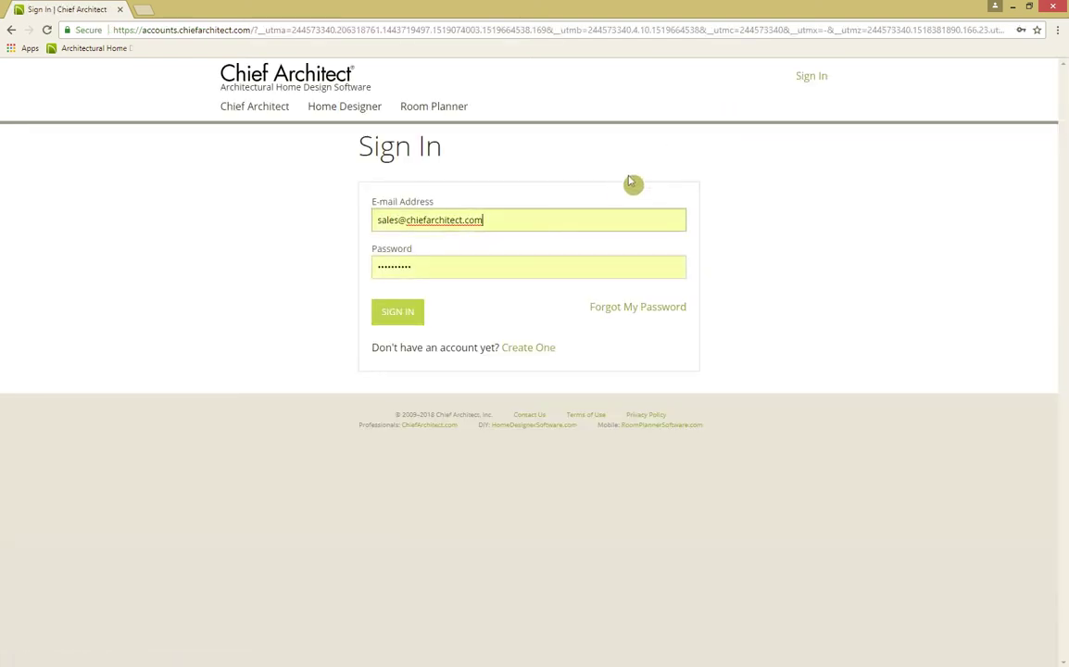
left_click(410, 321)
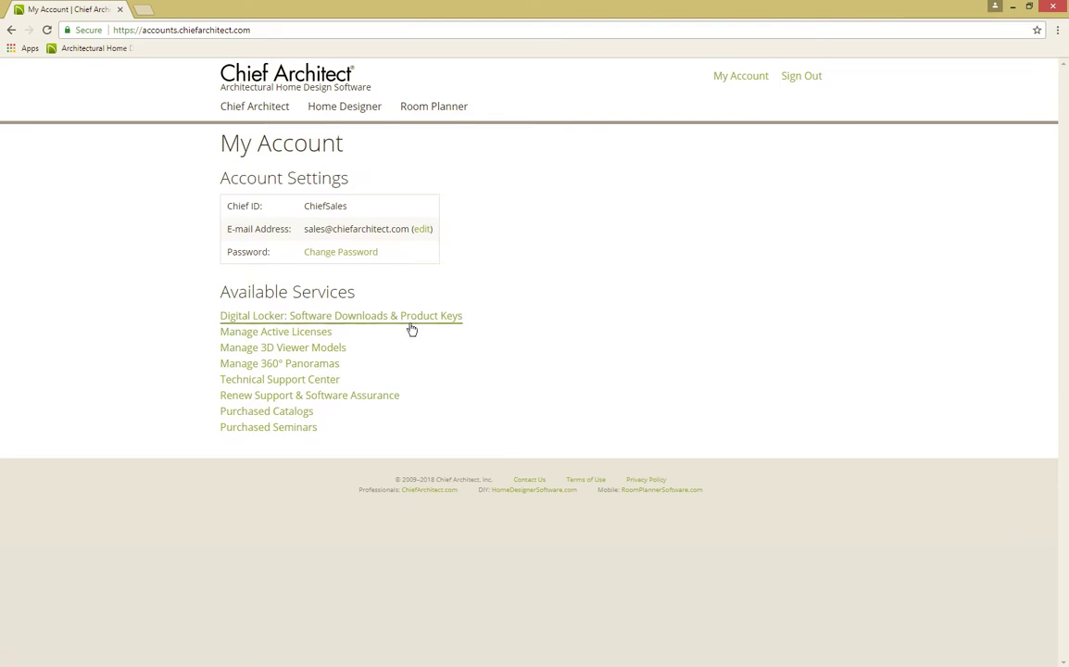
left_click(340, 372)
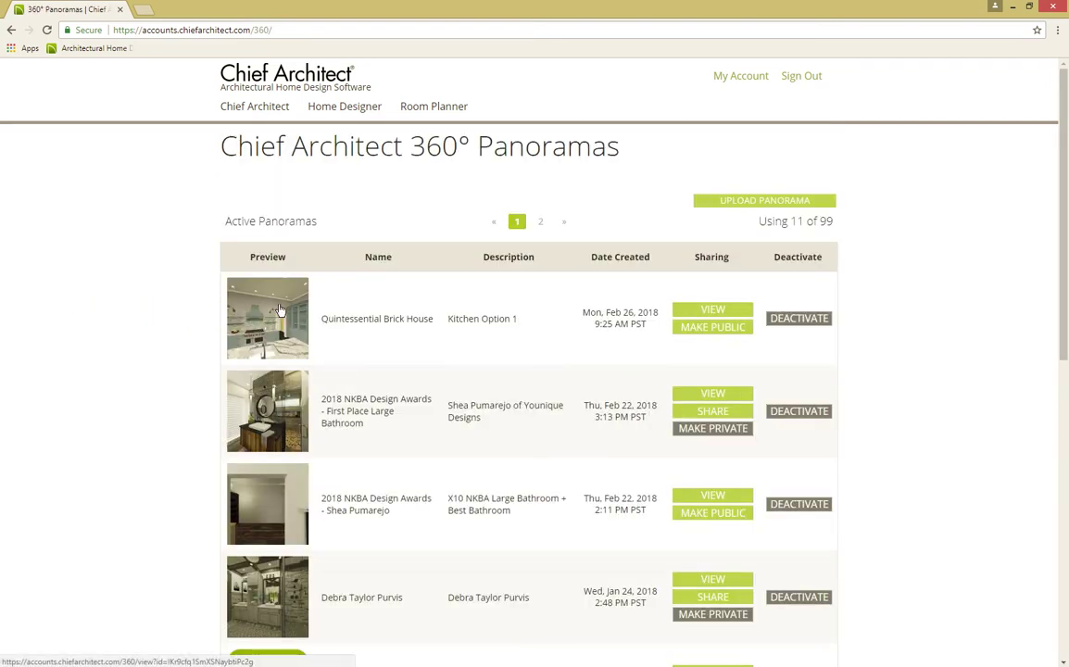
left_click(281, 257)
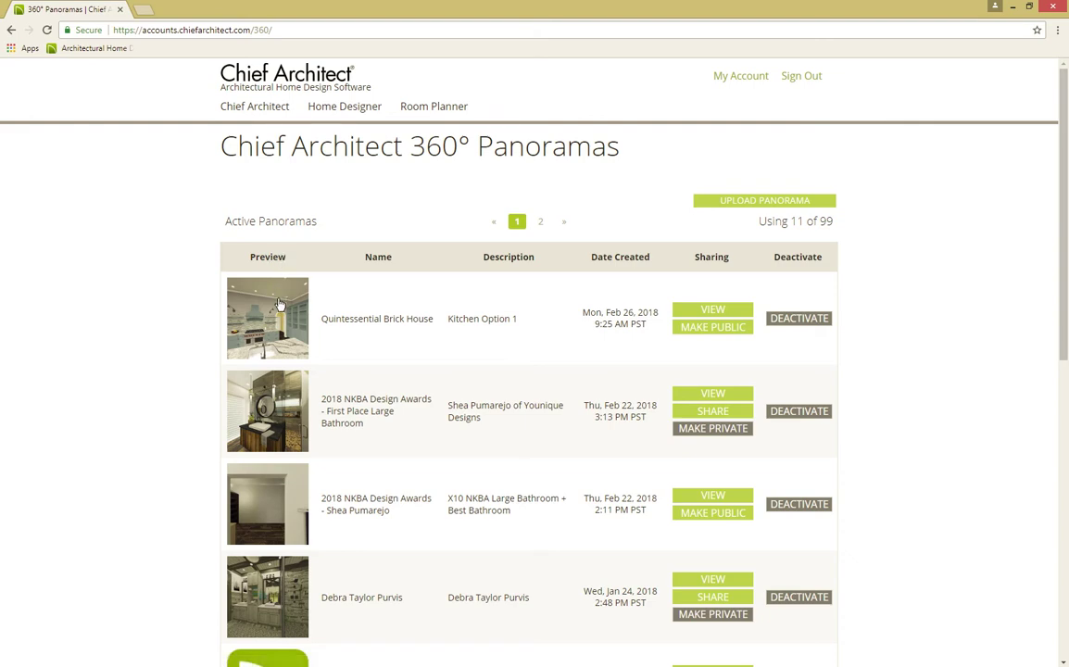
left_click(367, 275)
left_click(728, 312)
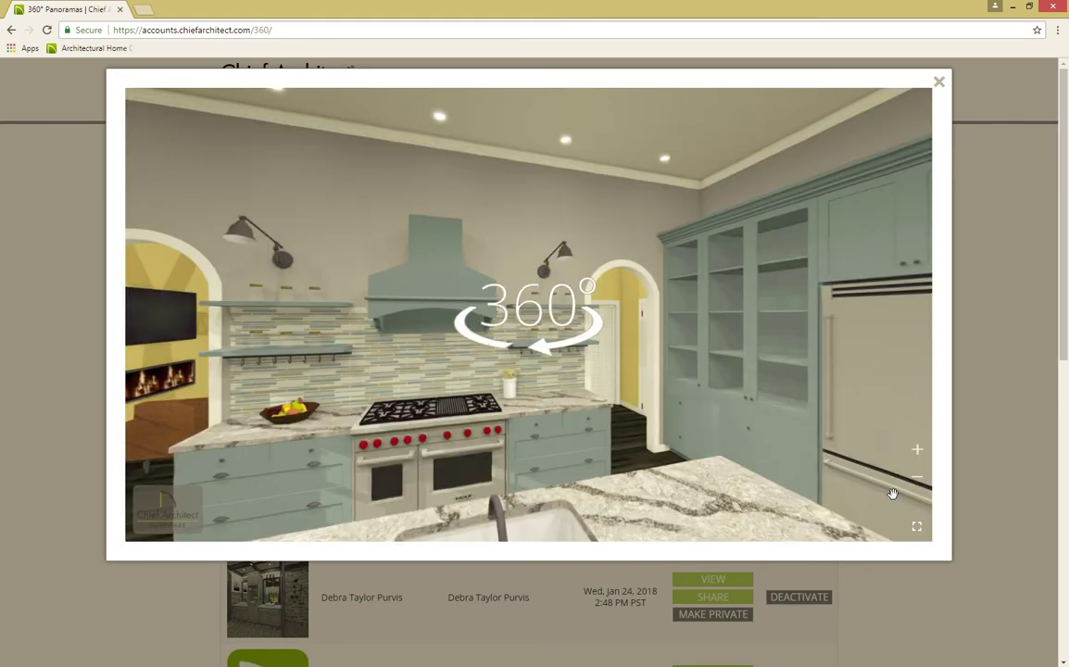
left_click(927, 551)
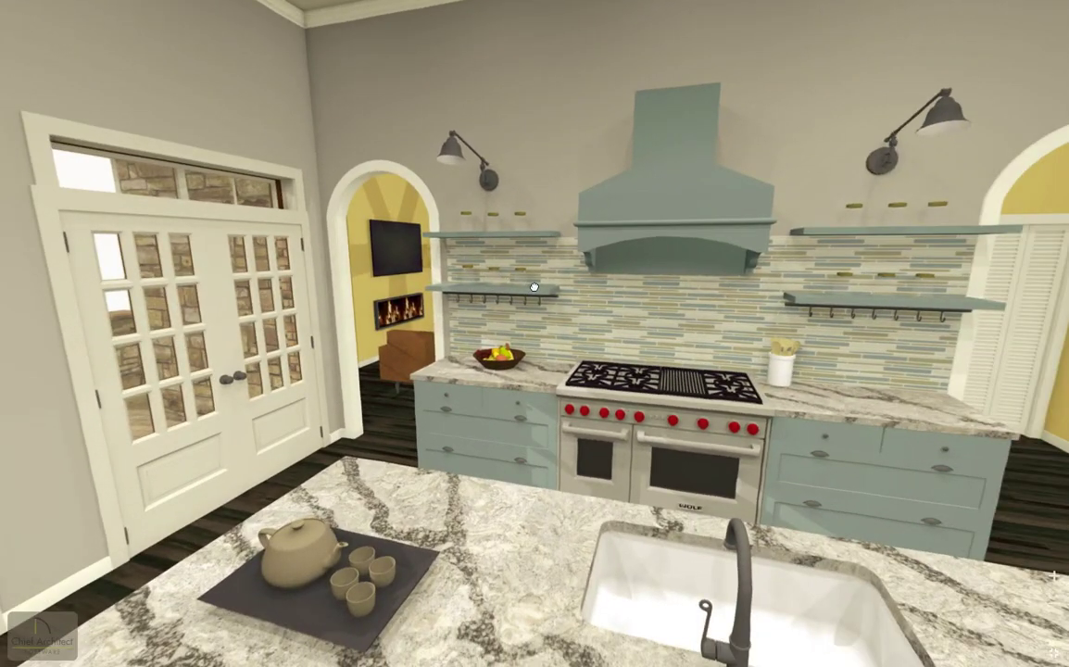
key("Escape")
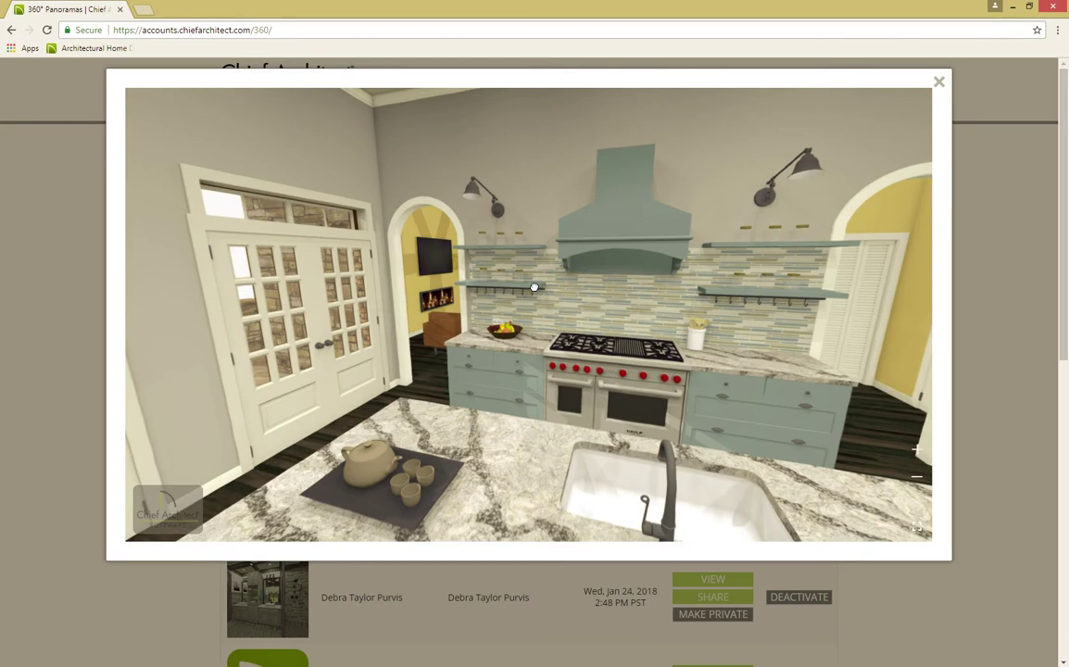
left_click(940, 83)
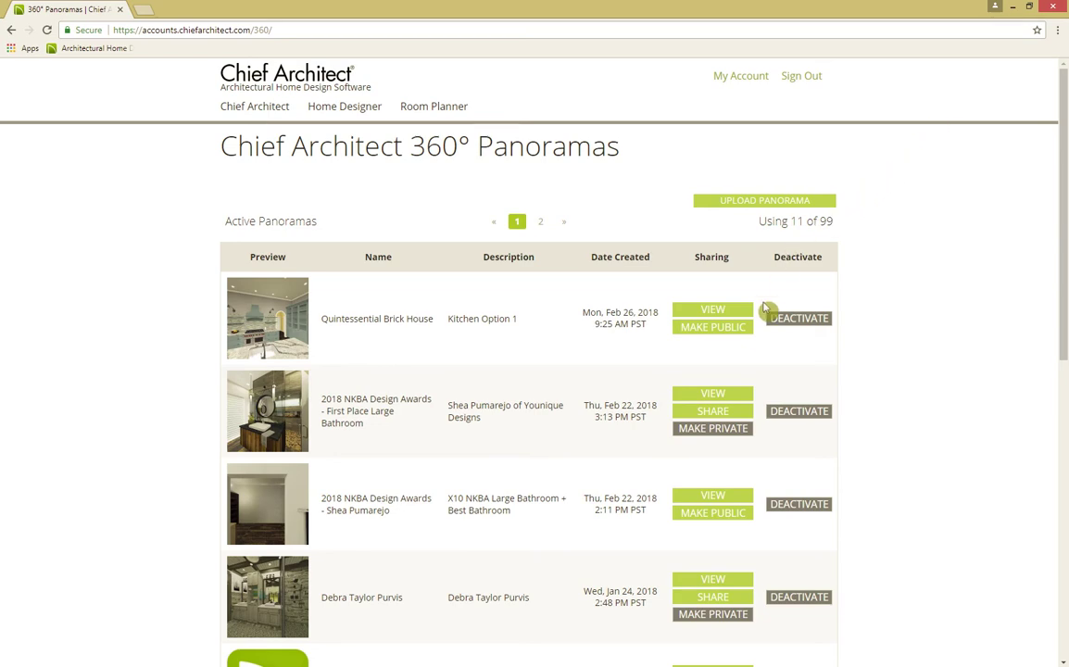
- Make the kitchen panorama public and copy its direct share link
left_click(744, 333)
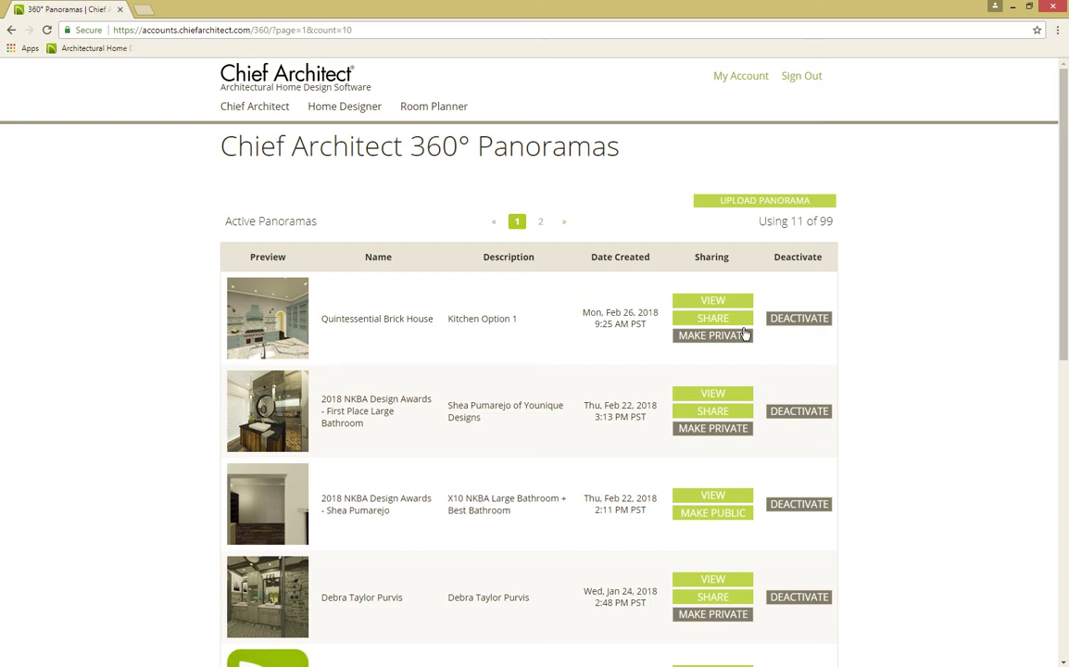
left_click(745, 325)
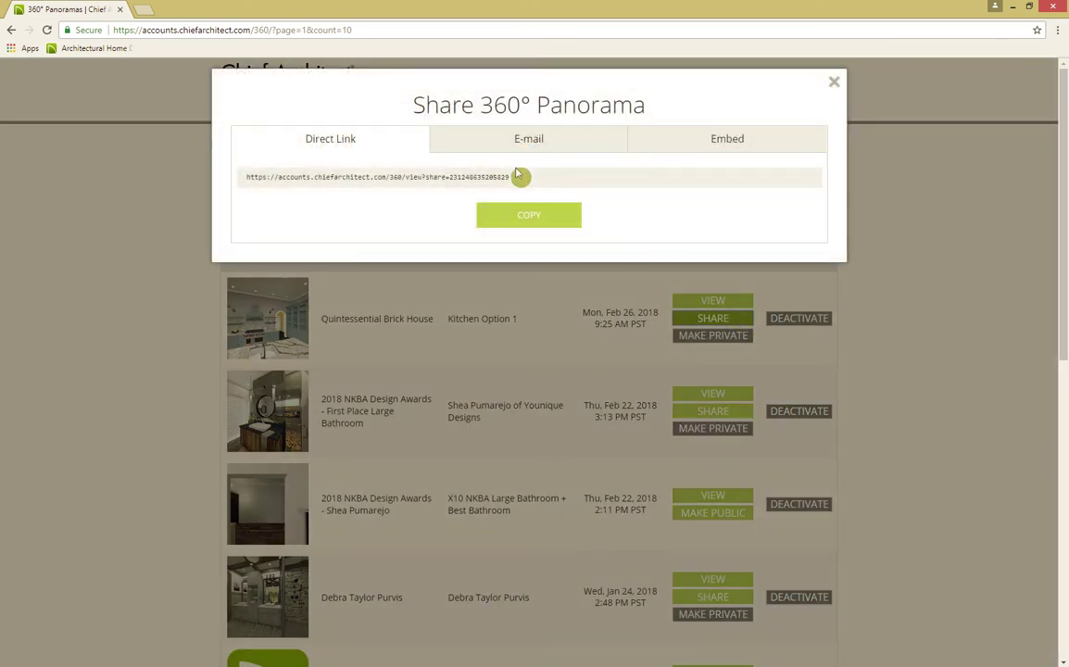
left_click(474, 185)
left_click(489, 214)
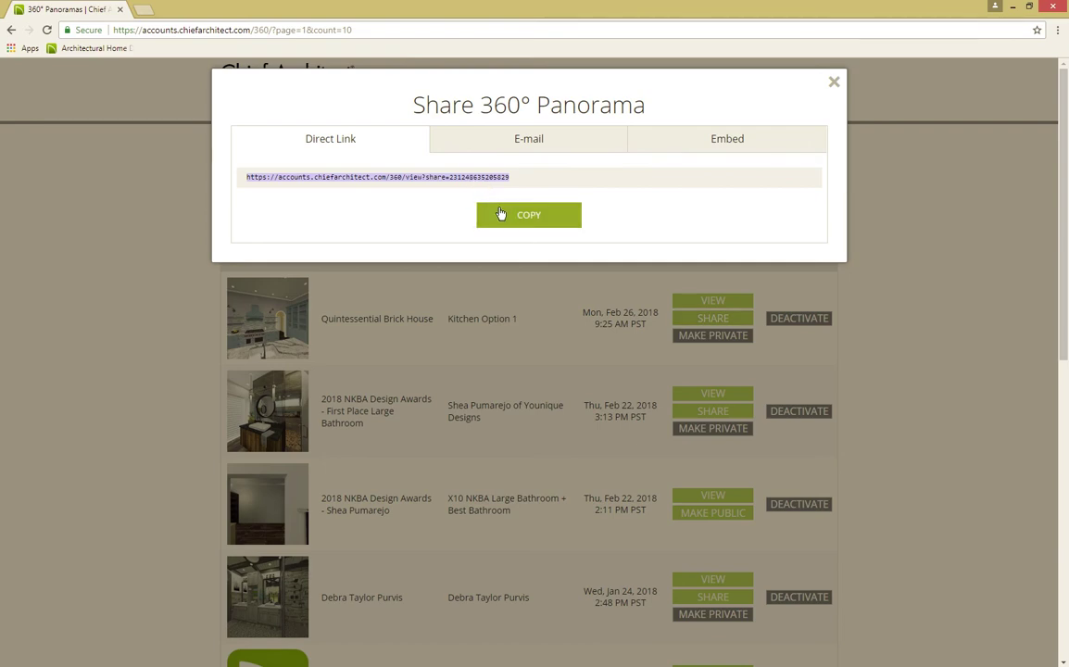
- Open the copied share link in a new tab and rotate the panorama toward the French doors
left_click(144, 10)
key("ctrl+v")
key("Return")
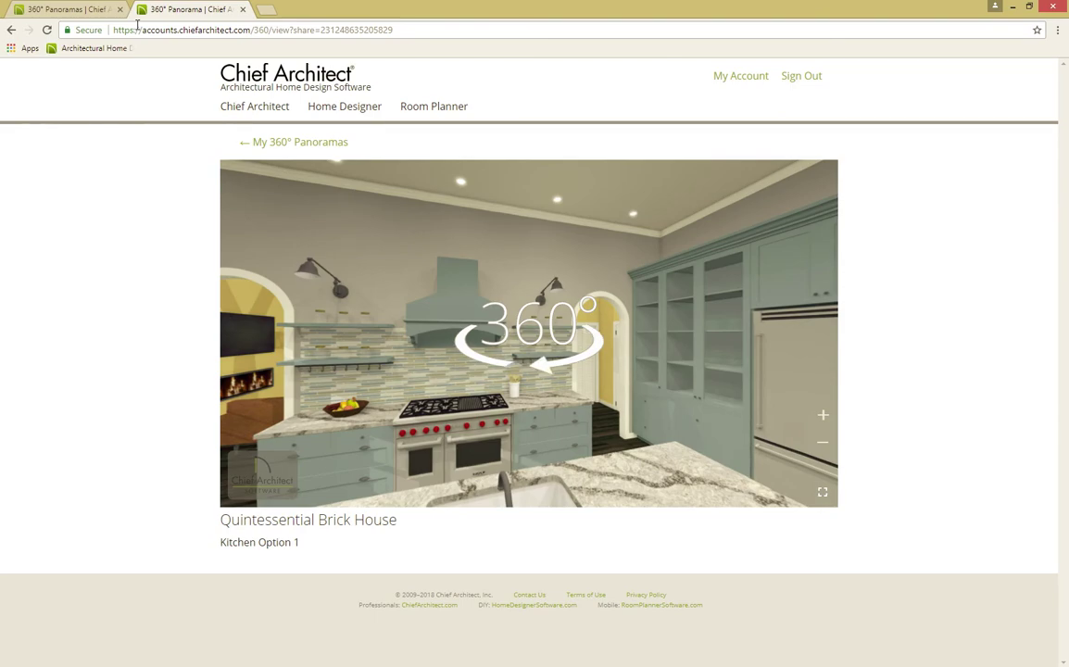
mouse_move(721, 357)
left_mouse_down()
mouse_move(442, 344)
mouse_move(854, 306)
left_mouse_up()
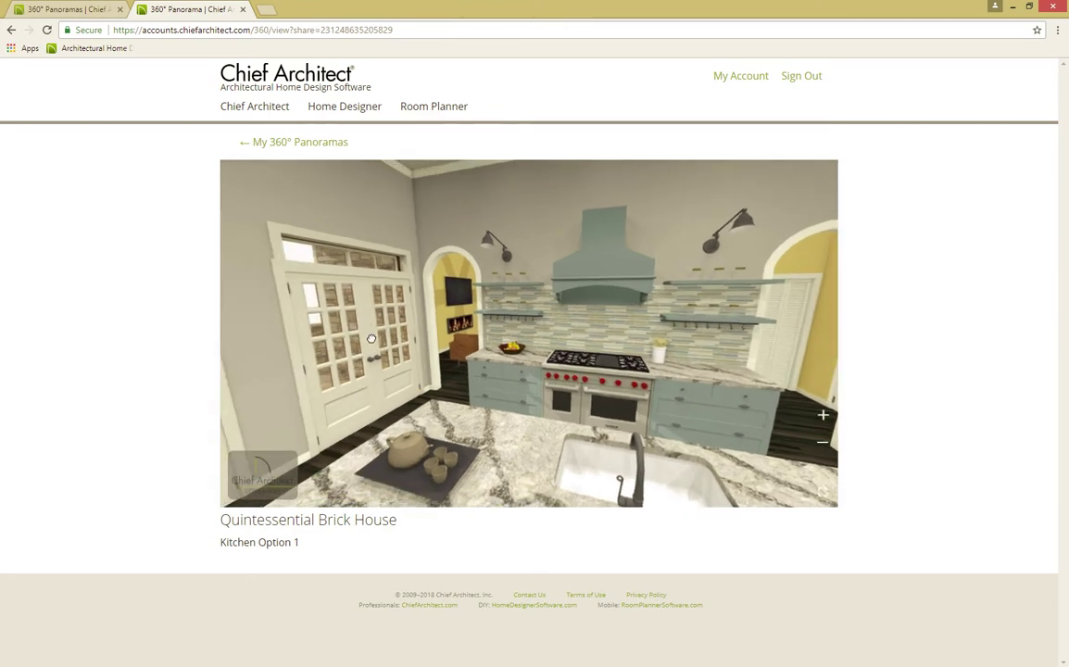
left_click_drag(371, 339, 500, 319)
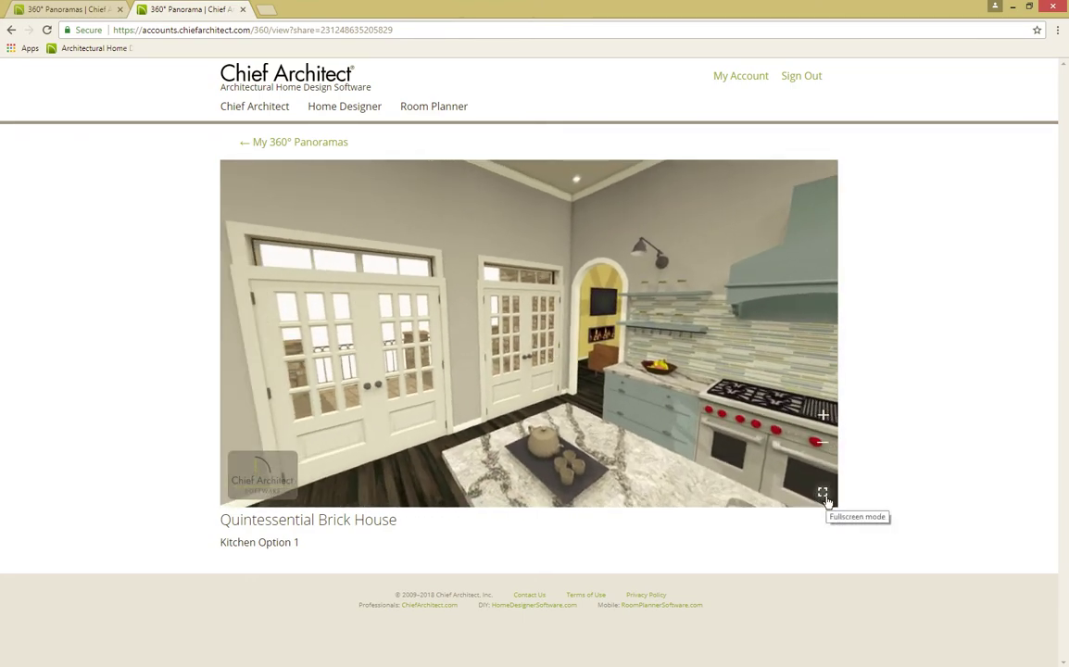
- Close the panorama tab, then open the E-mail share invitation in Outlook and close it
left_click(242, 9)
left_click(446, 139)
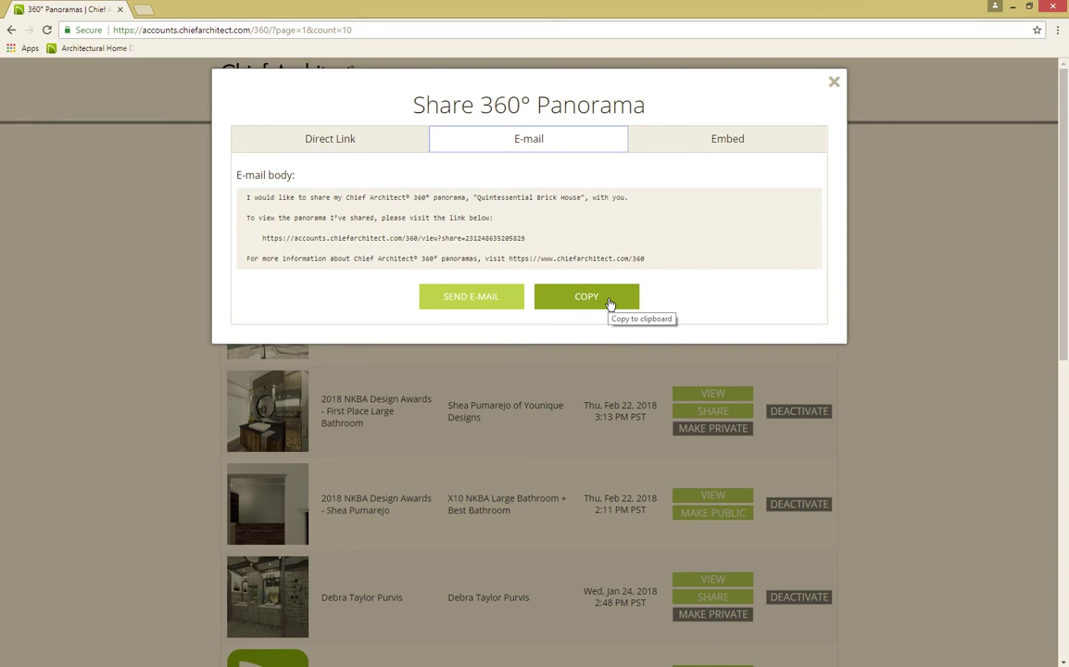
left_click(492, 313)
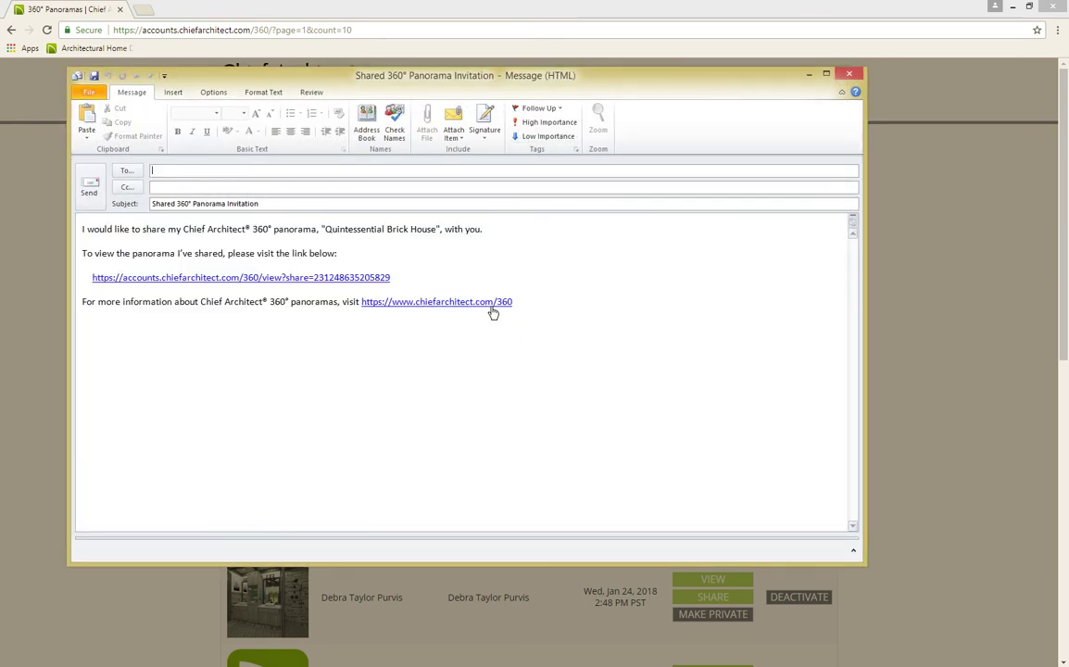
left_click(201, 171)
left_click(849, 73)
- Discard the unsent e-mail, view the Embed HTML code, and close the Share 360° Panorama dialog
left_click(485, 372)
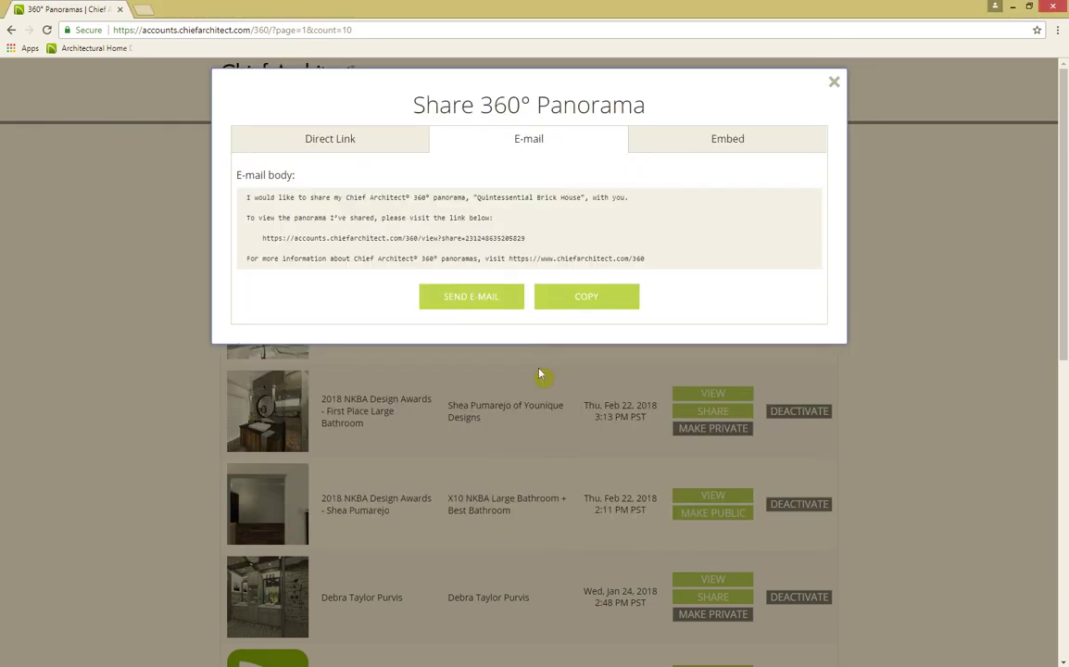
left_click(709, 138)
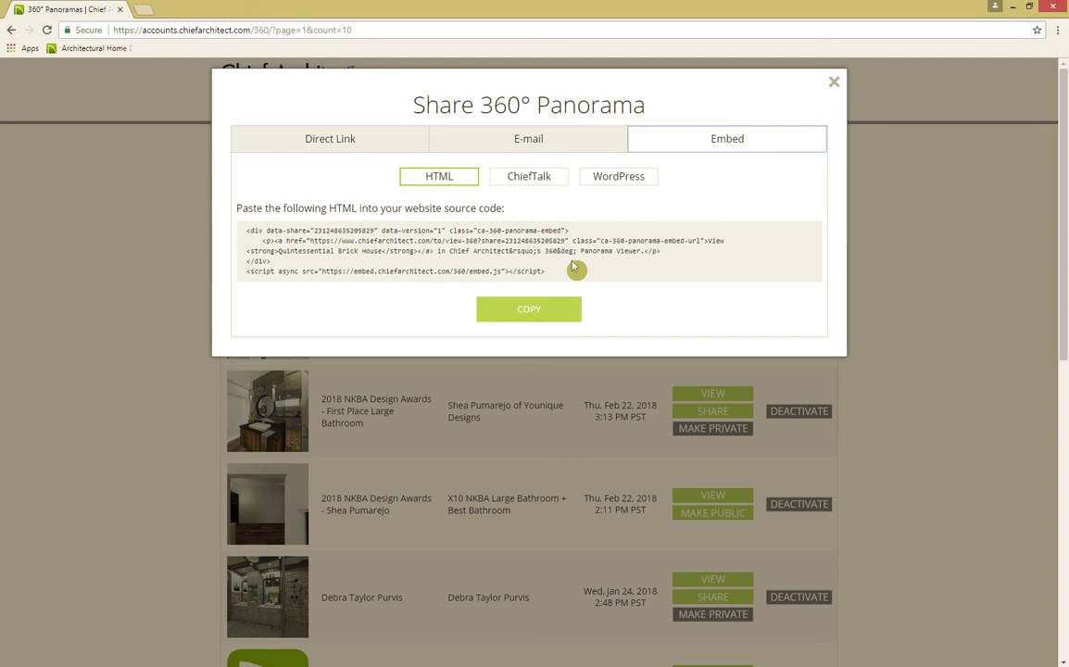
left_click(834, 83)
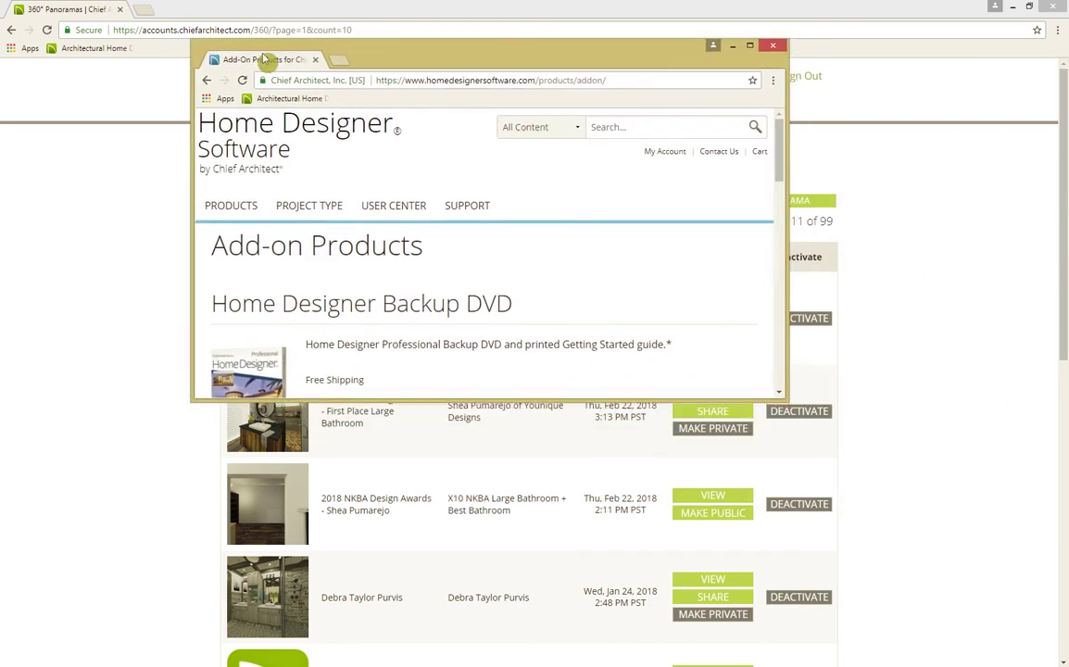
- Drag the Add-on Products tab into the main browser window's tab strip
left_click_drag(1065, 287, 180, 19)
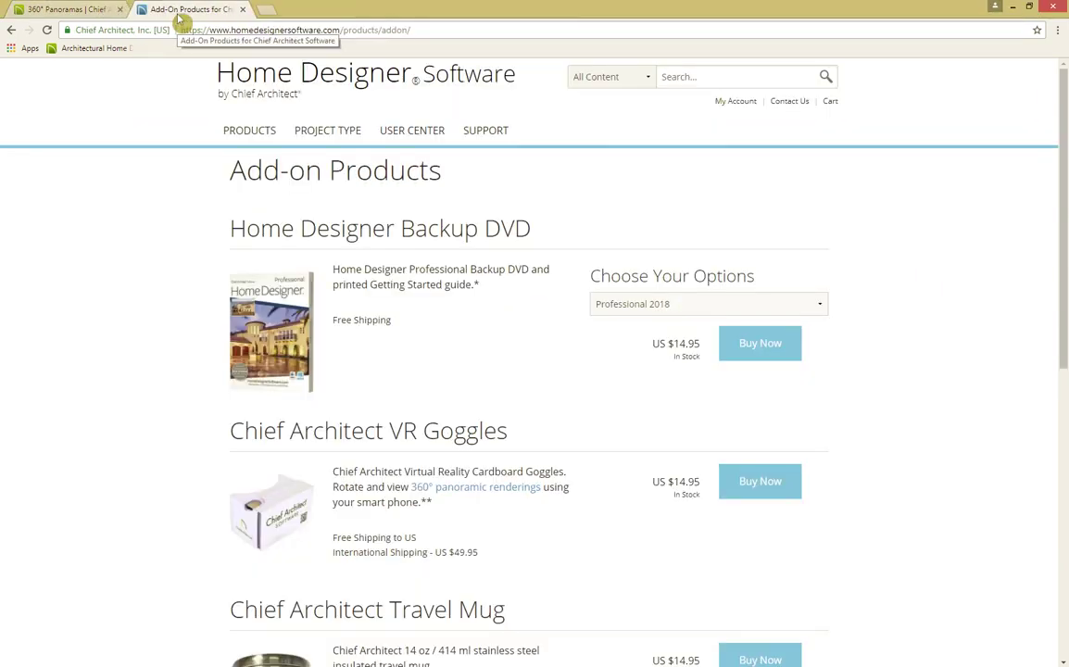